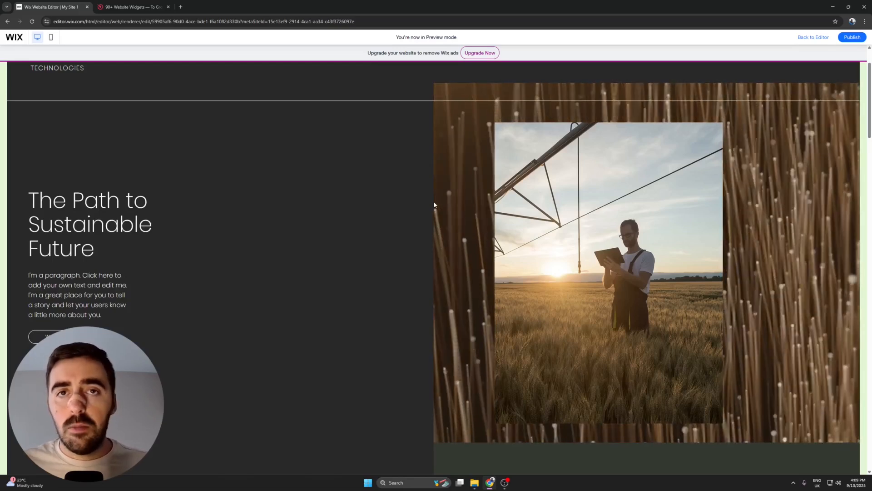
Switch to the Elfsight website and open its Form Builder widget page.
{"action": "left_click", "coordinate": [136, 7]}
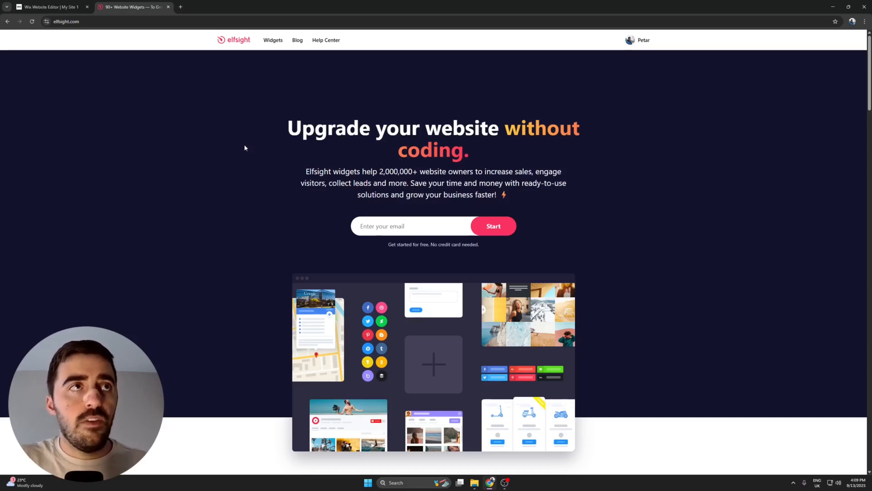
{"action": "mouse_move", "coordinate": [271, 42]}
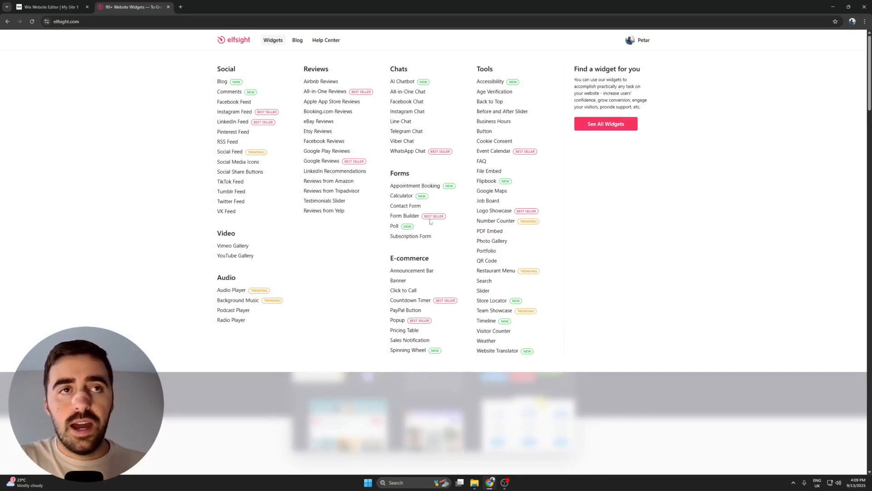
{"action": "left_click", "coordinate": [398, 217]}
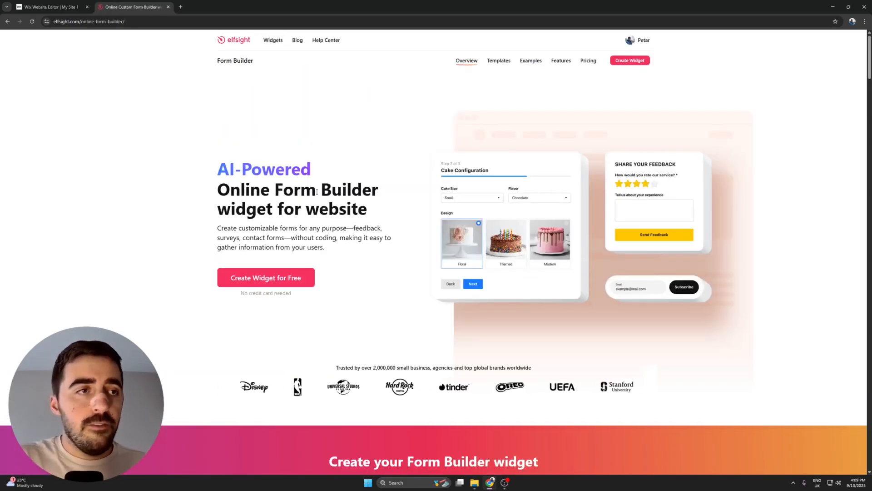
Start the form from the Business Contact Form template in the Lead Generation Forms category.
{"action": "scroll", "coordinate": [307, 280], "scroll_direction": "down", "scroll_amount": 8}
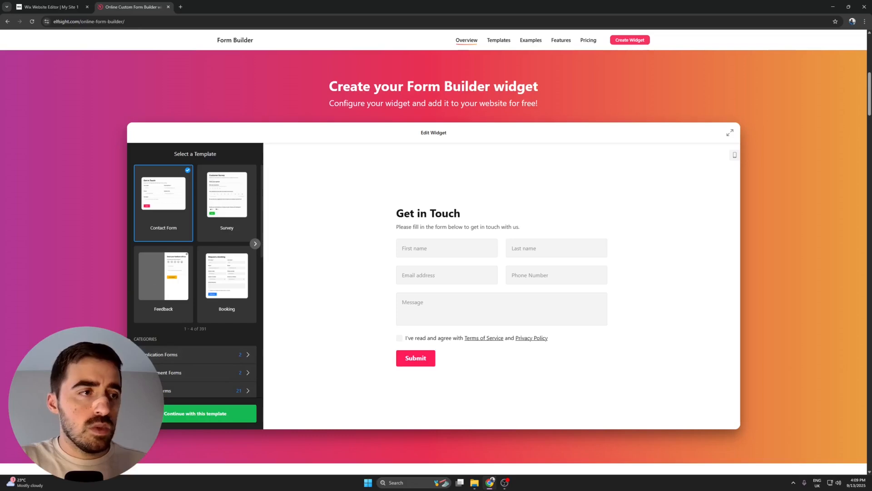
{"action": "scroll", "coordinate": [166, 337], "scroll_direction": "down", "scroll_amount": 2}
{"action": "scroll", "coordinate": [170, 338], "scroll_direction": "down", "scroll_amount": 3}
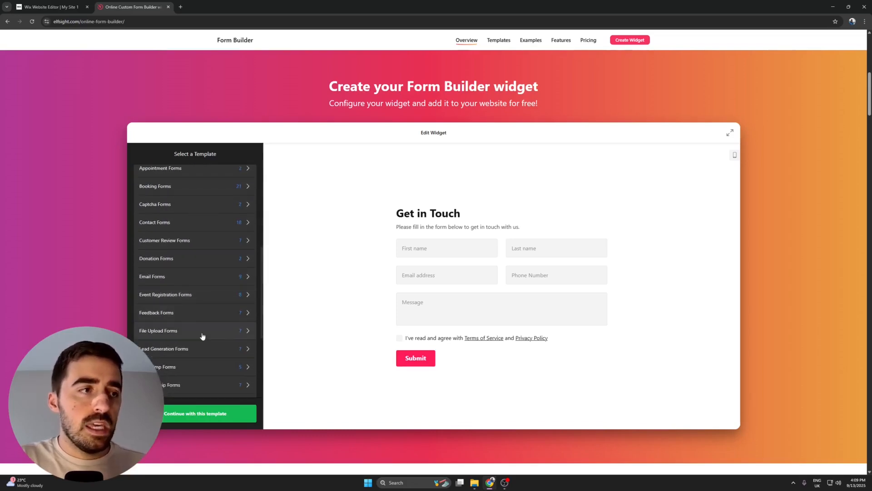
{"action": "left_click", "coordinate": [232, 353]}
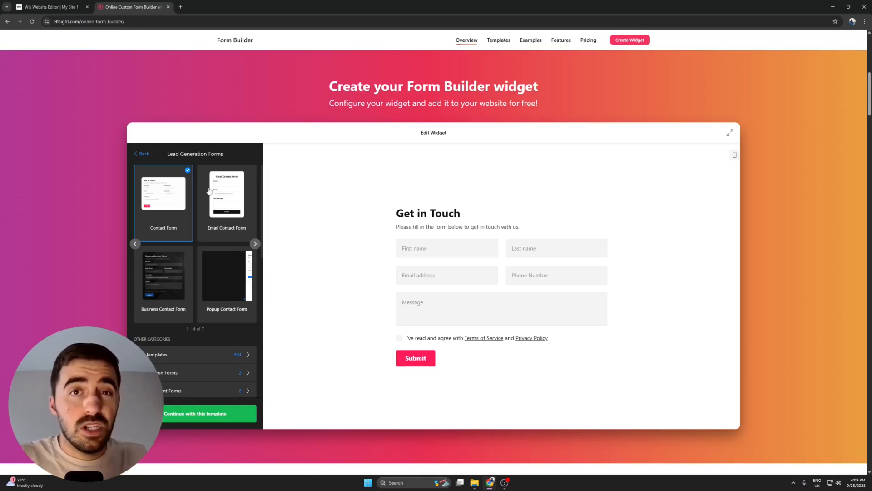
{"action": "left_click", "coordinate": [247, 208]}
{"action": "left_click", "coordinate": [514, 323]}
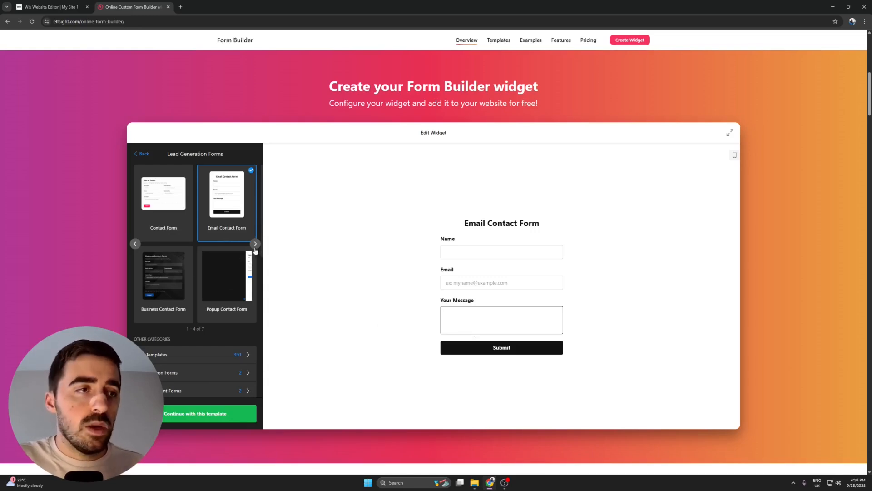
{"action": "left_click", "coordinate": [187, 257]}
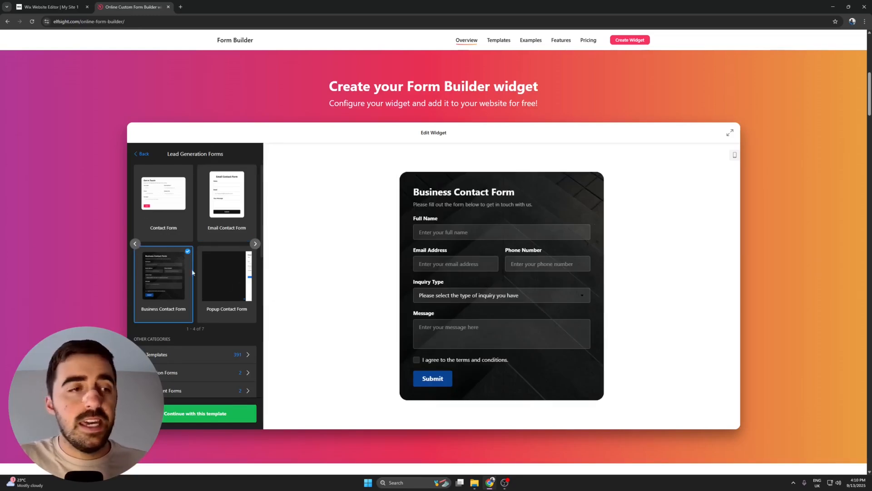
{"action": "left_click", "coordinate": [184, 413]}
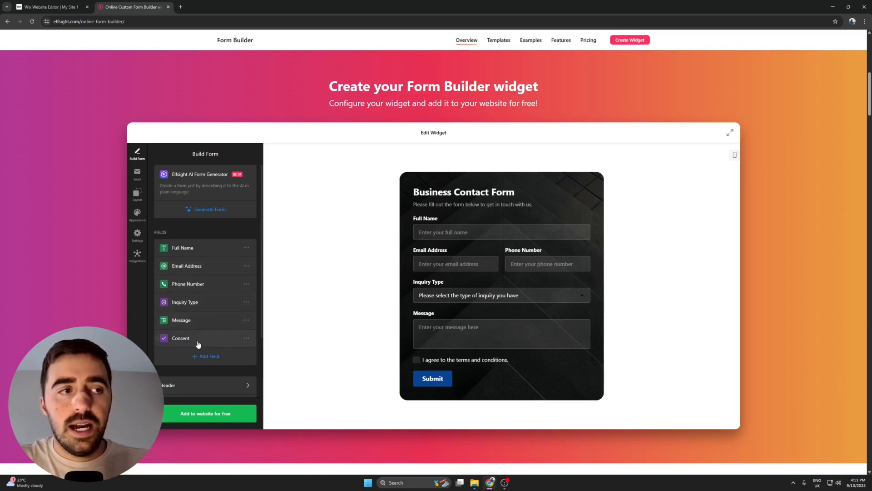
Try the Phone Number field first in the form, and restore its place below Email Address.
{"action": "left_click_drag", "start_coordinate": [199, 285], "coordinate": [193, 248]}
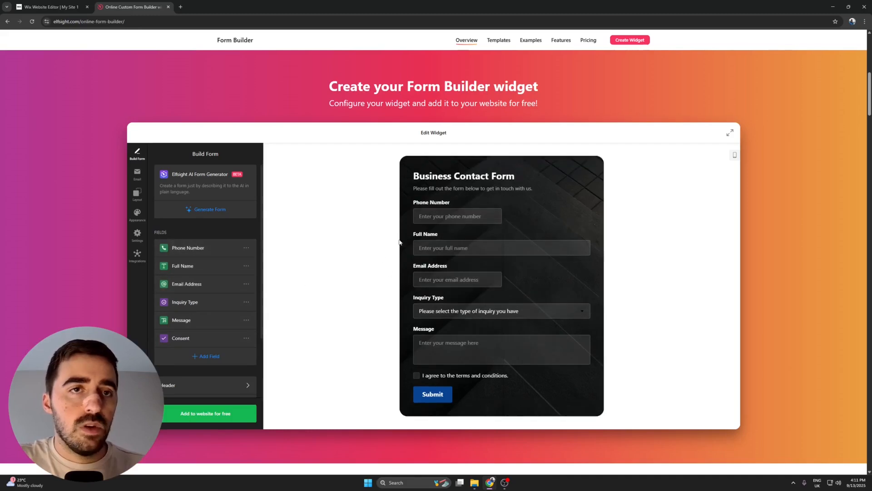
{"action": "left_click_drag", "start_coordinate": [164, 254], "coordinate": [194, 287]}
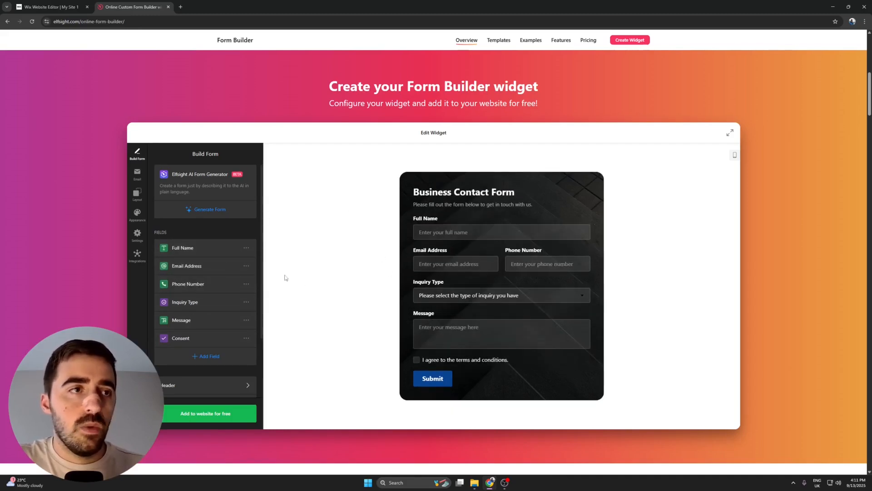
{"action": "left_click", "coordinate": [247, 247]}
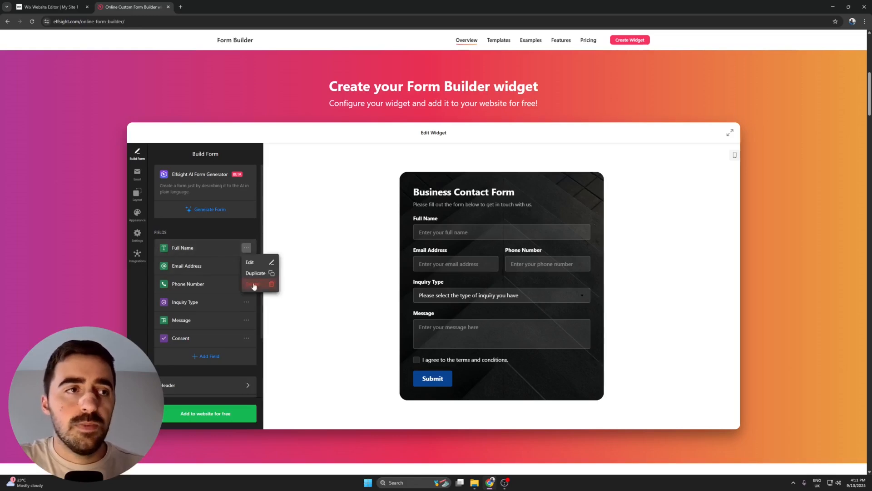
Change the Full Name field's label to "First Name".
{"action": "left_click", "coordinate": [186, 248]}
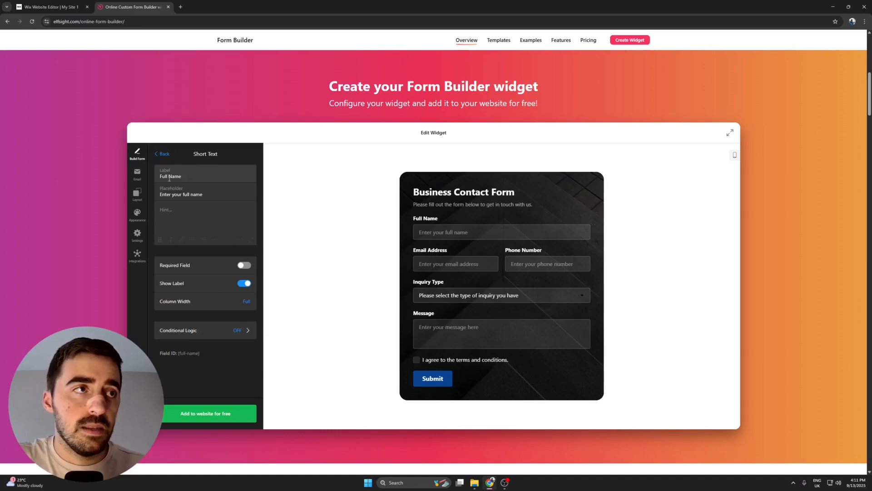
{"action": "double_click", "coordinate": [165, 176]}
{"action": "key", "text": "BackSpace"}
{"action": "type", "text": "First"}
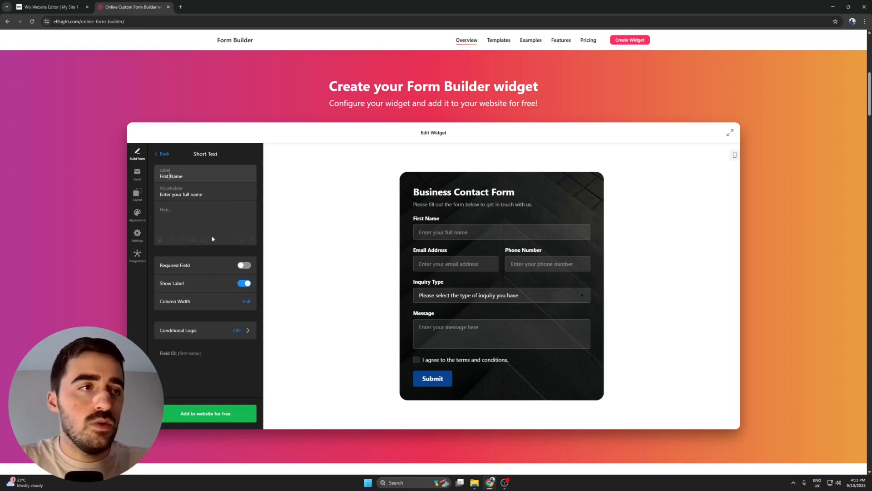
Try switching the First Name field's Show Label and Required Field options, restore both and return to the field list.
{"action": "left_click", "coordinate": [238, 282]}
{"action": "left_click", "coordinate": [247, 285]}
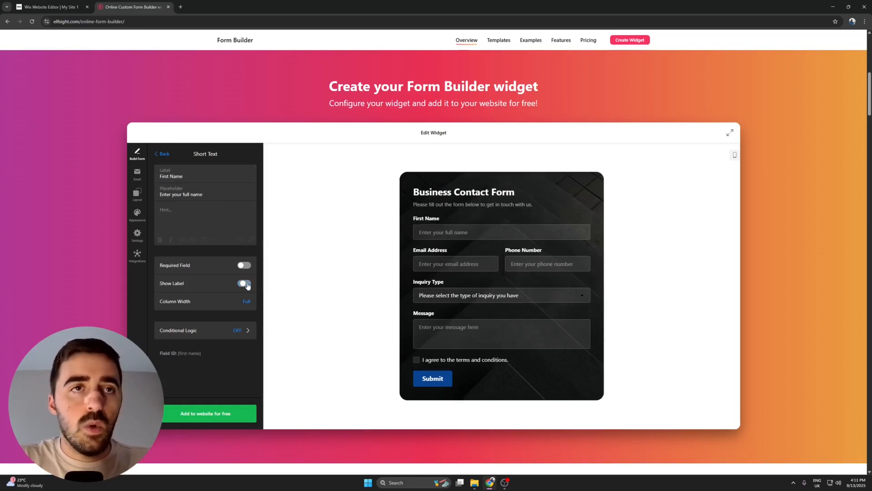
{"action": "left_click", "coordinate": [243, 267]}
{"action": "left_click", "coordinate": [244, 265]}
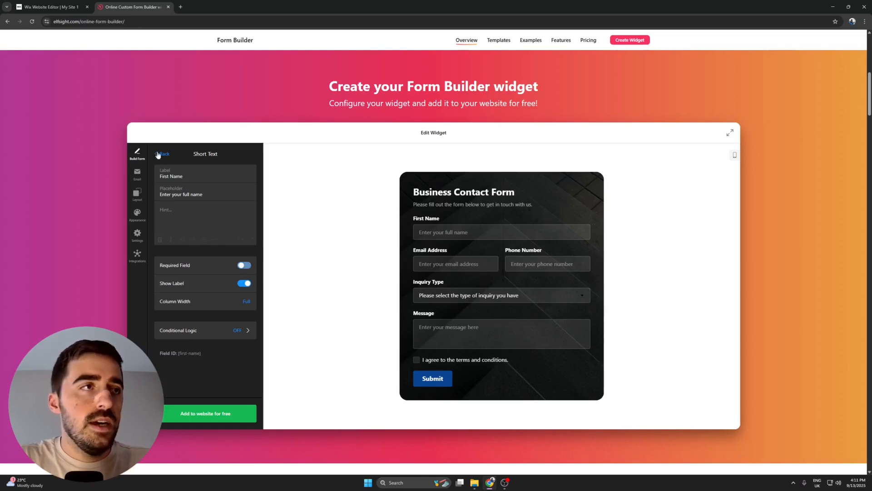
{"action": "left_click", "coordinate": [162, 154]}
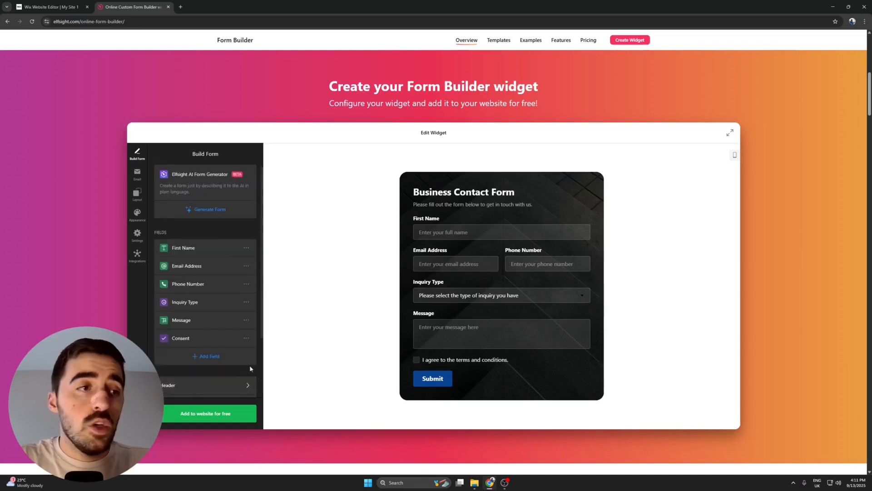
Look over the field types that can be added to the form, without adding one.
{"action": "left_click", "coordinate": [202, 358]}
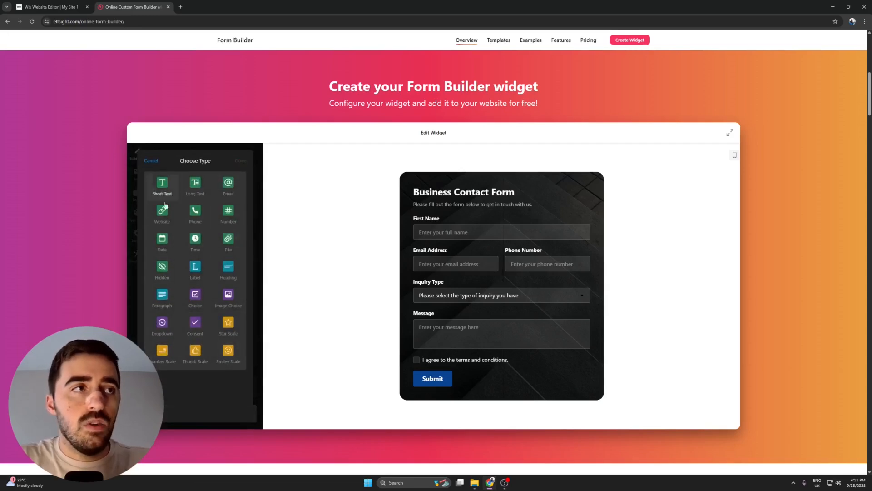
{"action": "left_click", "coordinate": [150, 161]}
Try hiding the form's header, turn it back on and return to the field list.
{"action": "scroll", "coordinate": [214, 344], "scroll_direction": "down", "scroll_amount": 2}
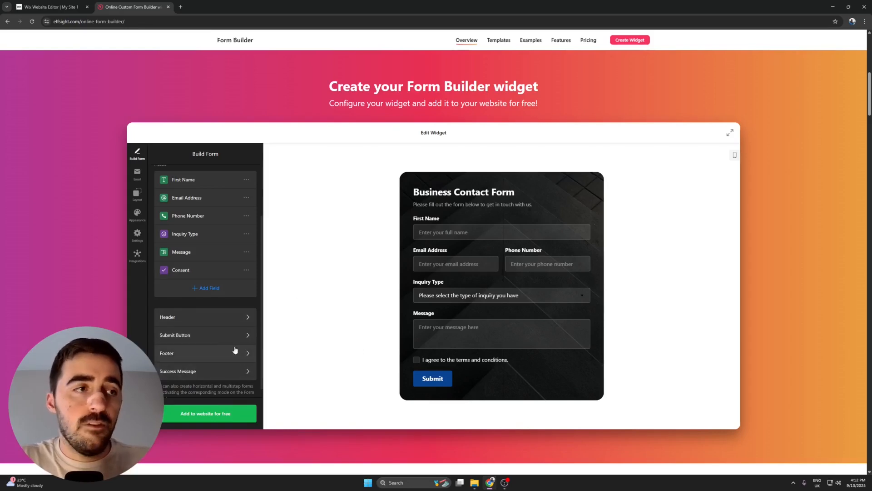
{"action": "left_click", "coordinate": [230, 317]}
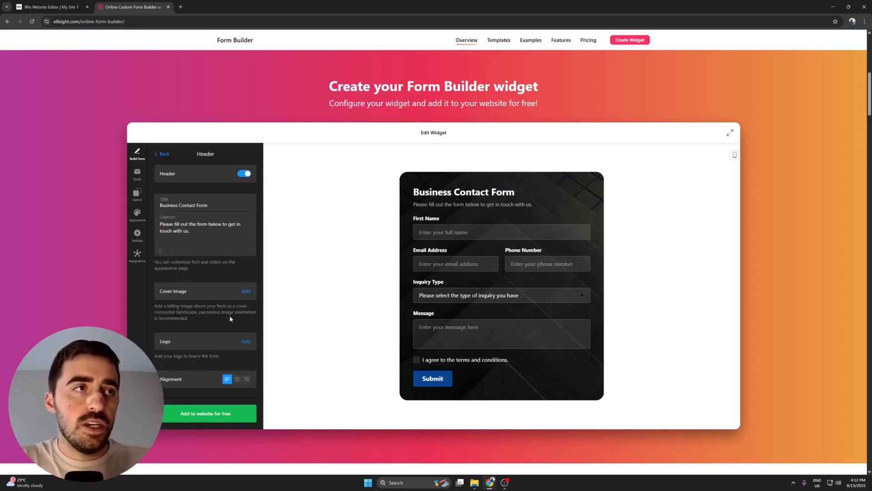
{"action": "left_click", "coordinate": [244, 175]}
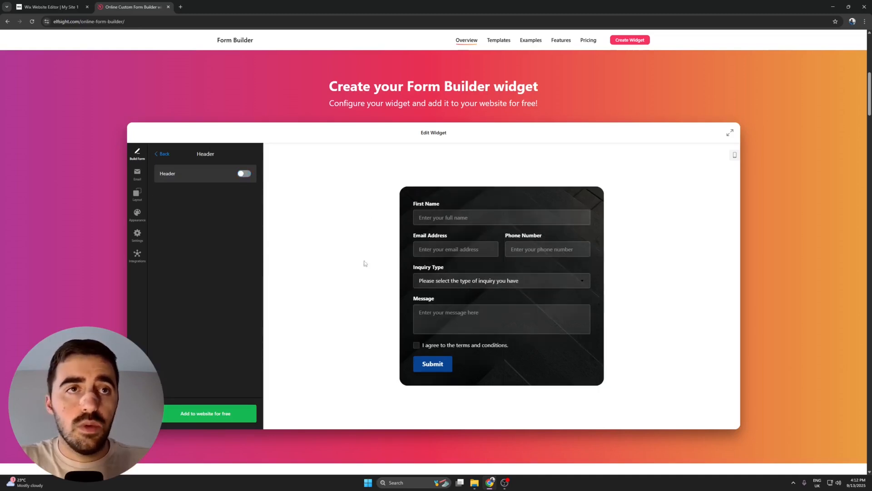
{"action": "left_click", "coordinate": [244, 174]}
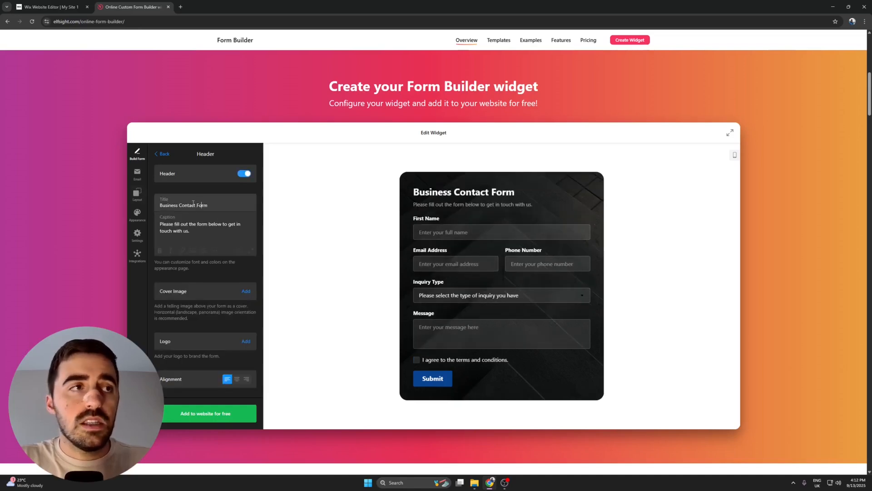
{"action": "left_click", "coordinate": [178, 223]}
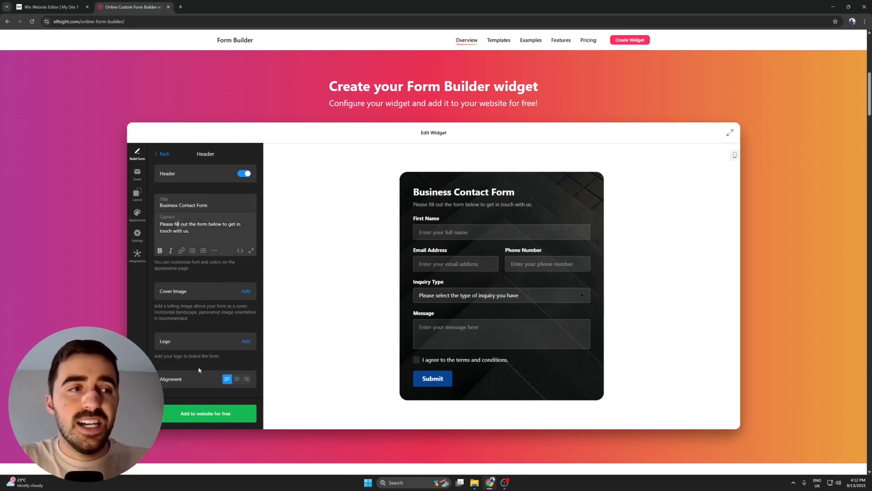
{"action": "left_click", "coordinate": [165, 157]}
{"action": "scroll", "coordinate": [176, 334], "scroll_direction": "up", "scroll_amount": 2}
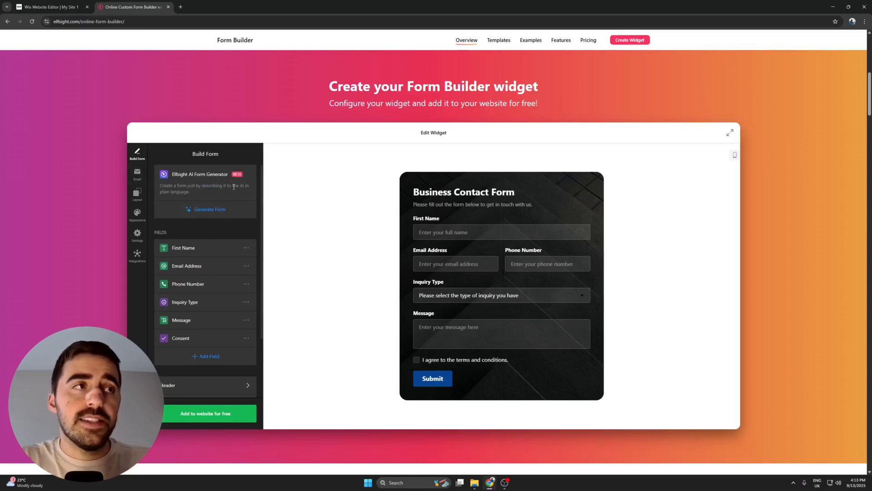
Look through the form's Email, Layout, Appearance, Settings and Integrations options.
{"action": "left_click", "coordinate": [135, 173]}
{"action": "left_click", "coordinate": [137, 193]}
{"action": "left_click", "coordinate": [137, 212]}
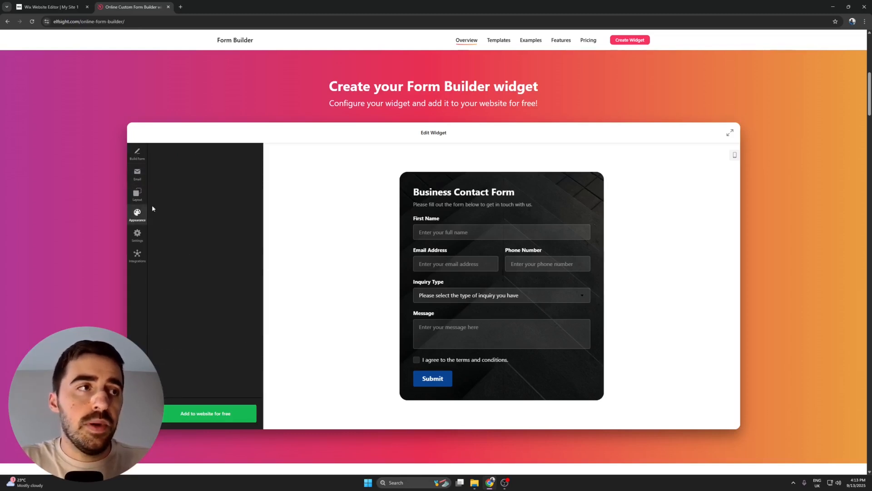
{"action": "left_click", "coordinate": [137, 235]}
{"action": "left_click", "coordinate": [137, 254]}
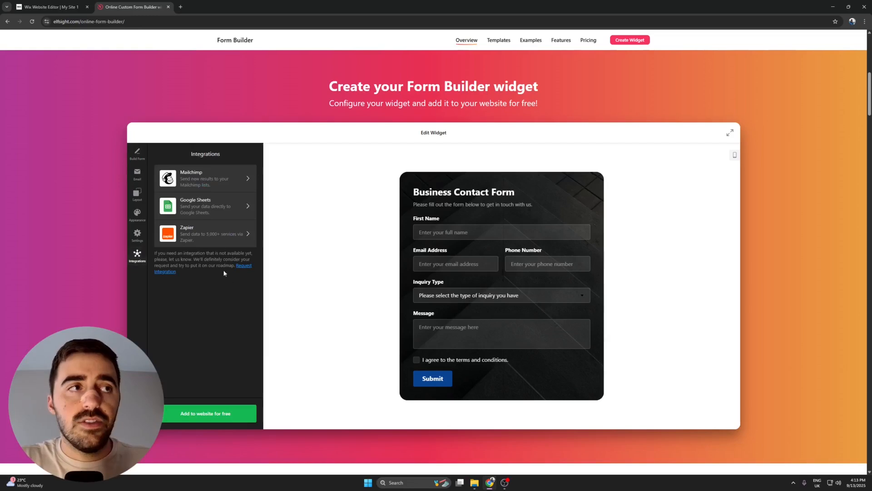
Try the Light color scheme in the form's appearance settings and reapply the Dark scheme.
{"action": "left_click", "coordinate": [137, 212]}
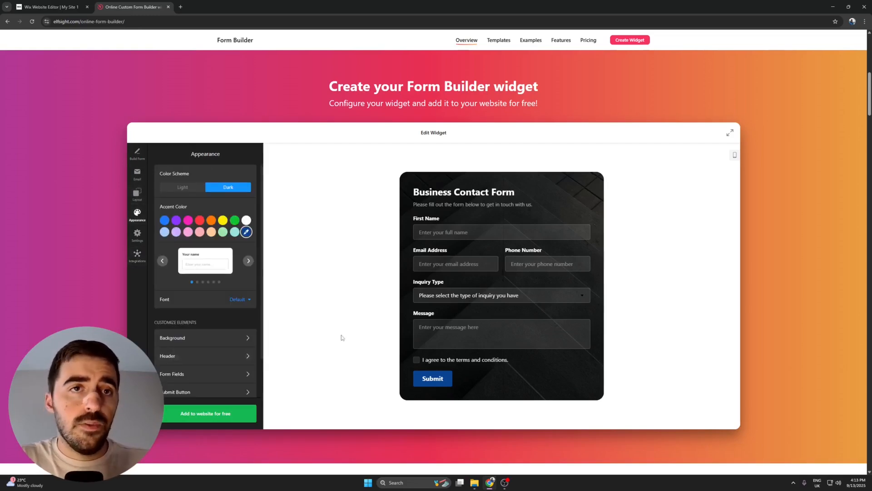
{"action": "left_click", "coordinate": [183, 188]}
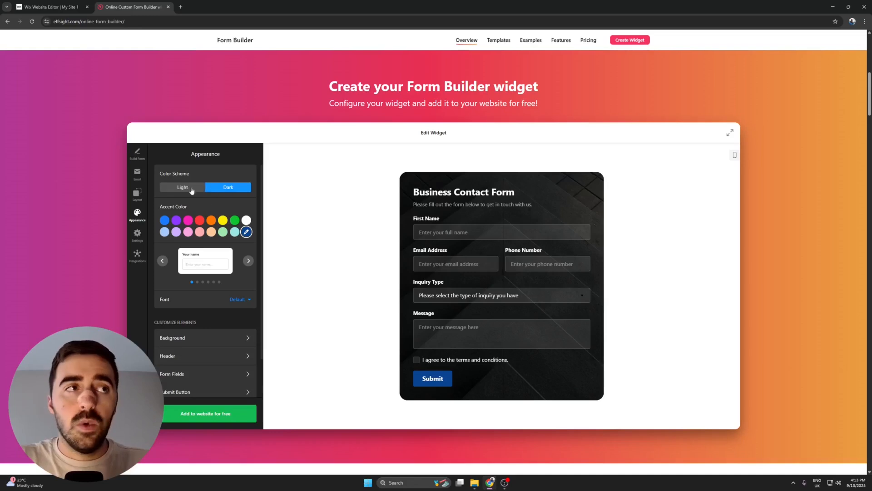
{"action": "left_click", "coordinate": [228, 187]}
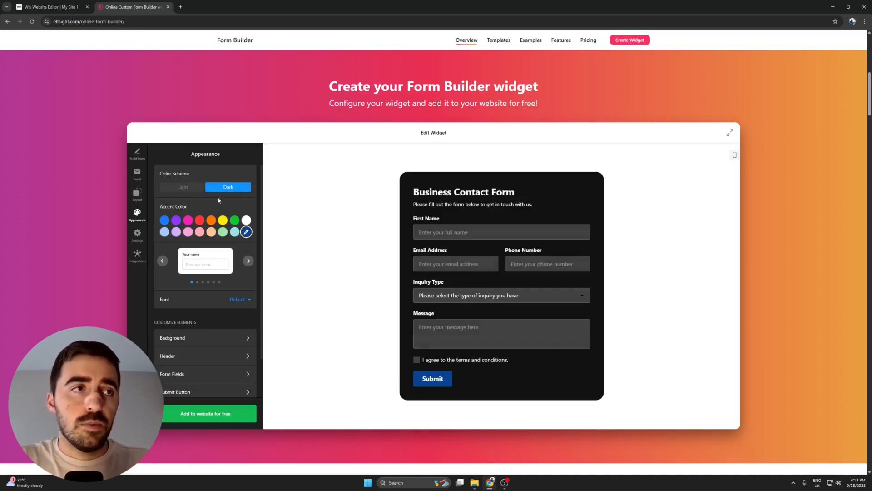
Browse the input field styles and apply the fourth one, which places the label inside a filled field.
{"action": "left_click", "coordinate": [248, 262]}
{"action": "left_click", "coordinate": [247, 262]}
{"action": "left_click", "coordinate": [247, 262]}
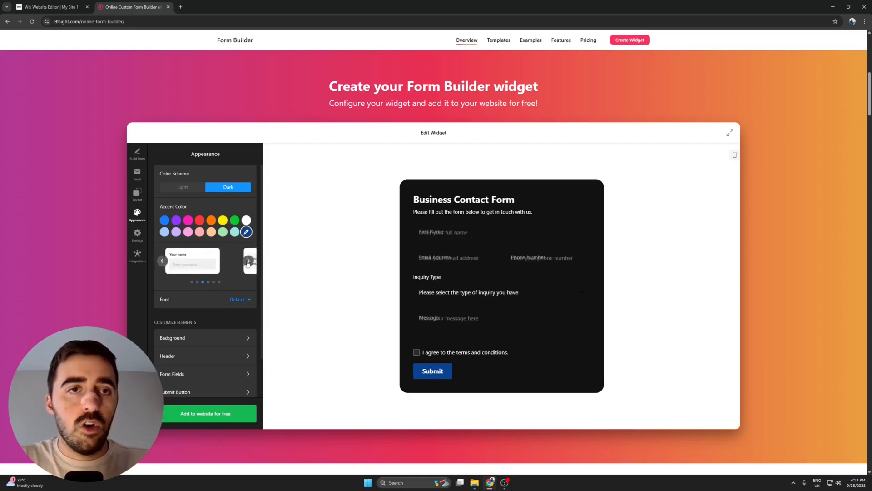
{"action": "left_click", "coordinate": [249, 264]}
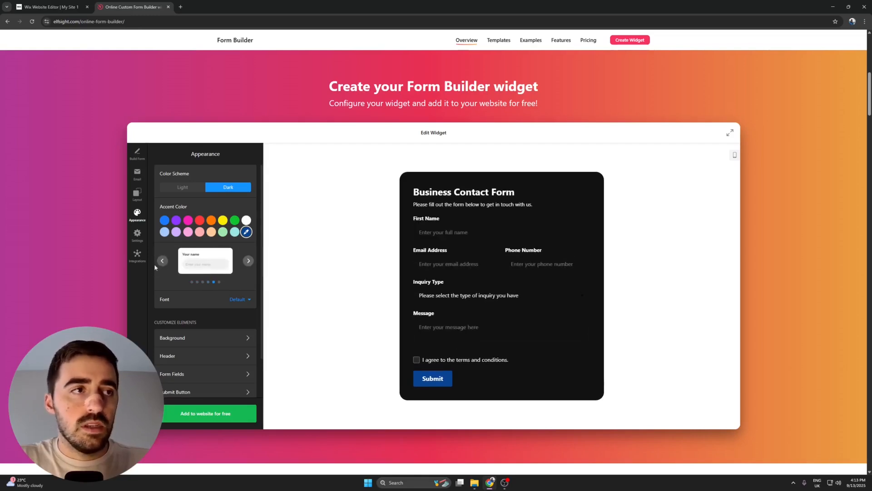
{"action": "left_click", "coordinate": [161, 262]}
{"action": "scroll", "coordinate": [198, 326], "scroll_direction": "down", "scroll_amount": 1}
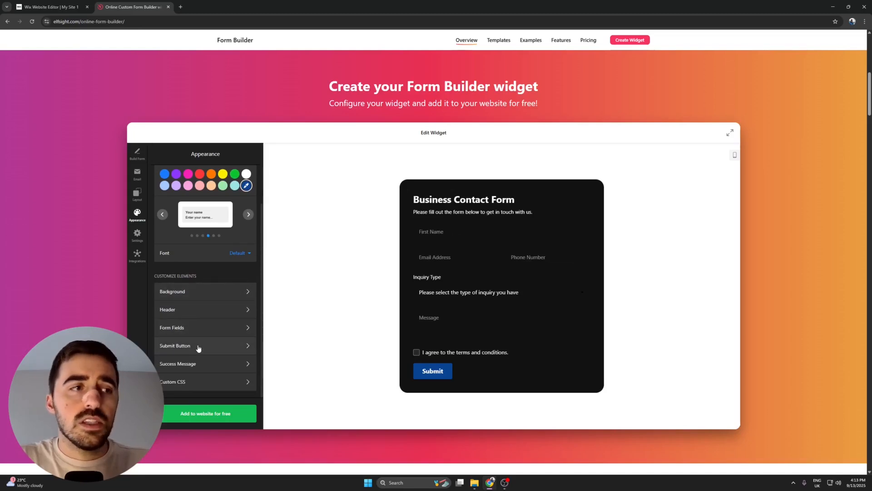
Set the form's embed type to Floating Pane in the layout options.
{"action": "left_click", "coordinate": [132, 236]}
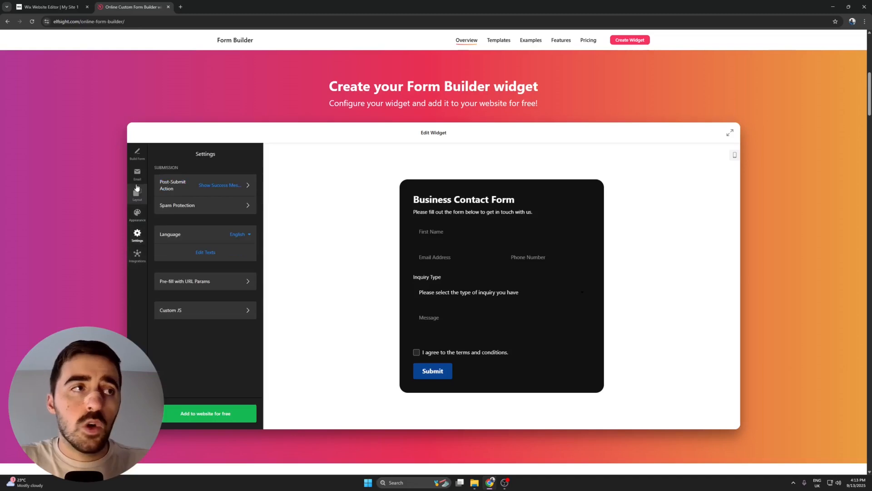
{"action": "left_click", "coordinate": [138, 193]}
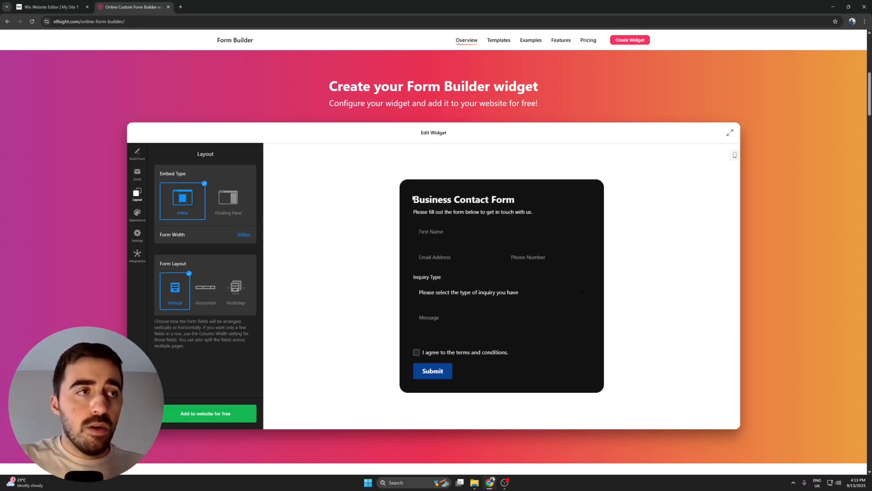
{"action": "left_click", "coordinate": [223, 198]}
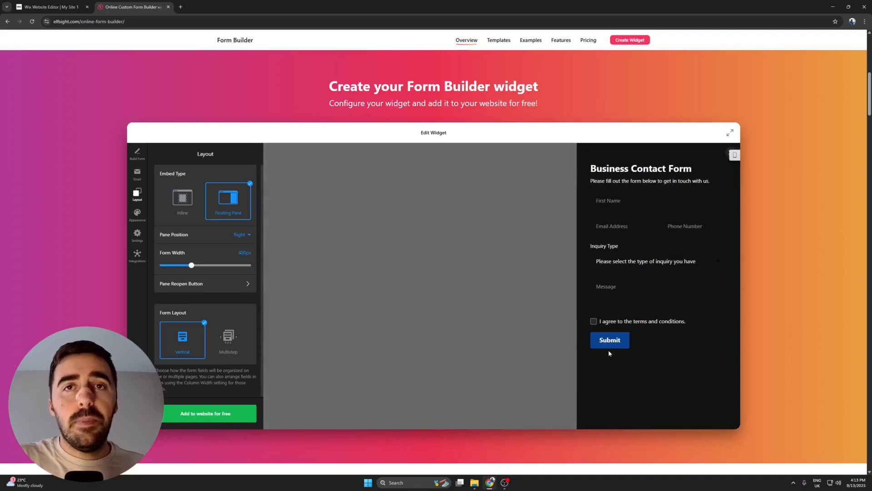
Test closing the floating form pane and reopening it with the Contact us button in the widget preview.
{"action": "left_click", "coordinate": [727, 155]}
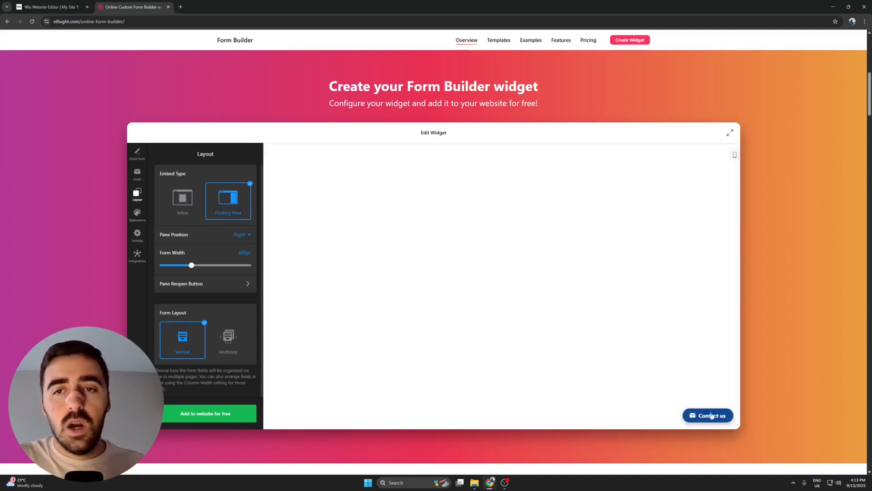
{"action": "left_click", "coordinate": [706, 416]}
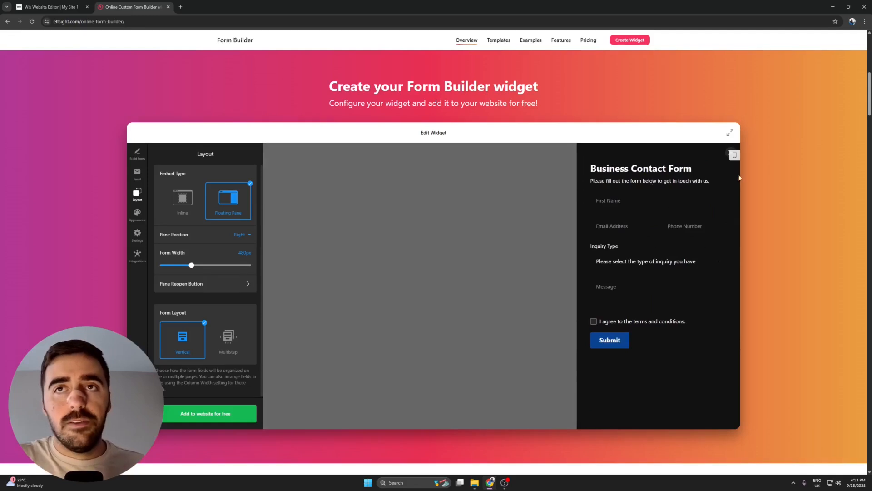
{"action": "left_click", "coordinate": [728, 155]}
{"action": "scroll", "coordinate": [702, 380], "scroll_direction": "down", "scroll_amount": 1}
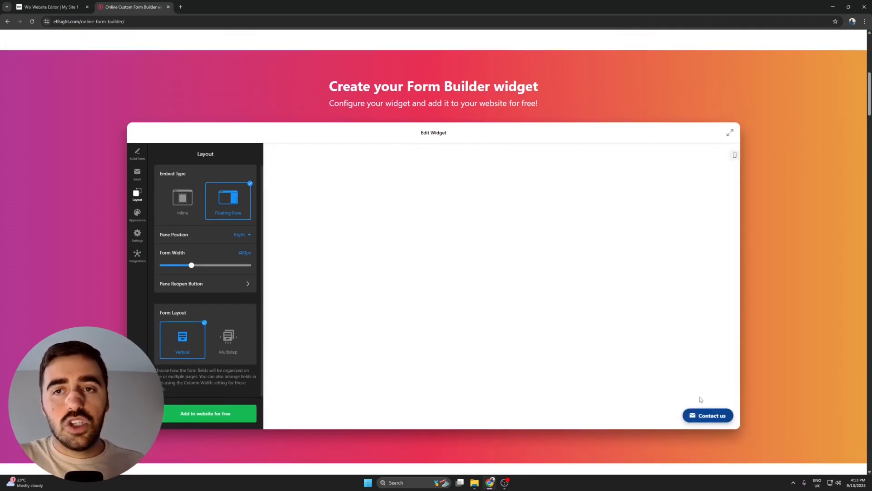
{"action": "scroll", "coordinate": [702, 379], "scroll_direction": "up", "scroll_amount": 1}
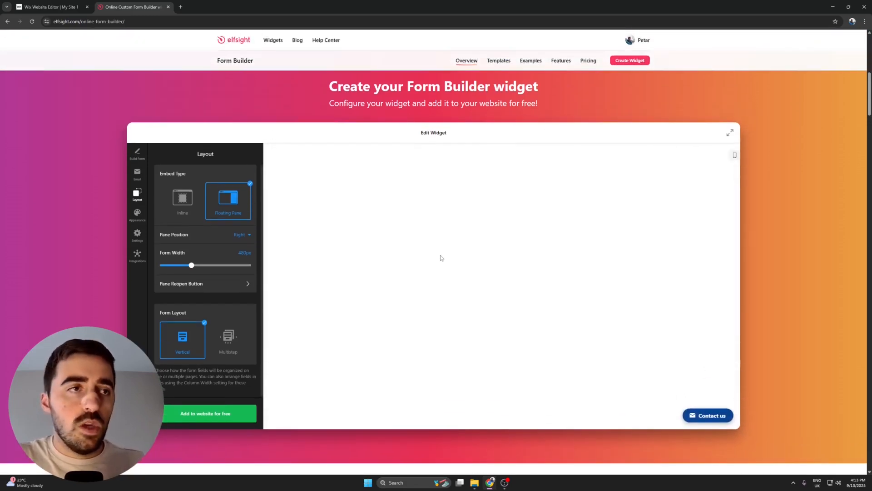
Set the form's embed type to Inline, then add the widget to the website and publish it.
{"action": "left_click", "coordinate": [180, 189]}
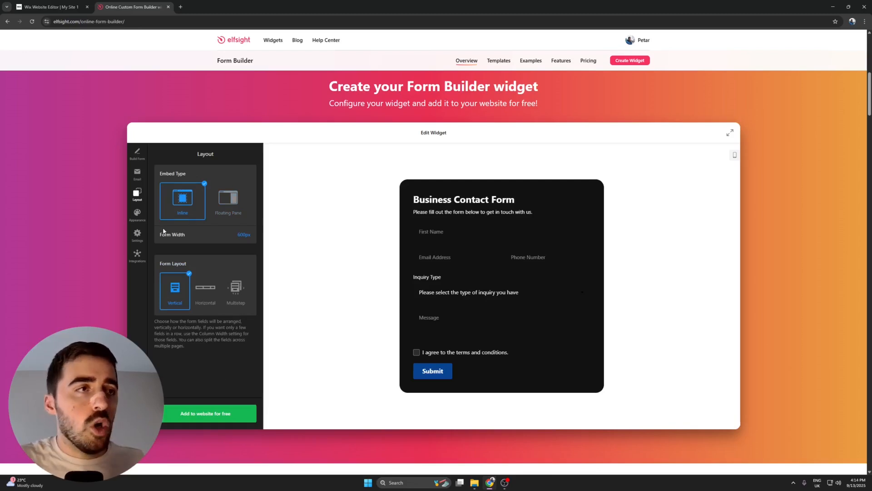
{"action": "left_click", "coordinate": [193, 413]}
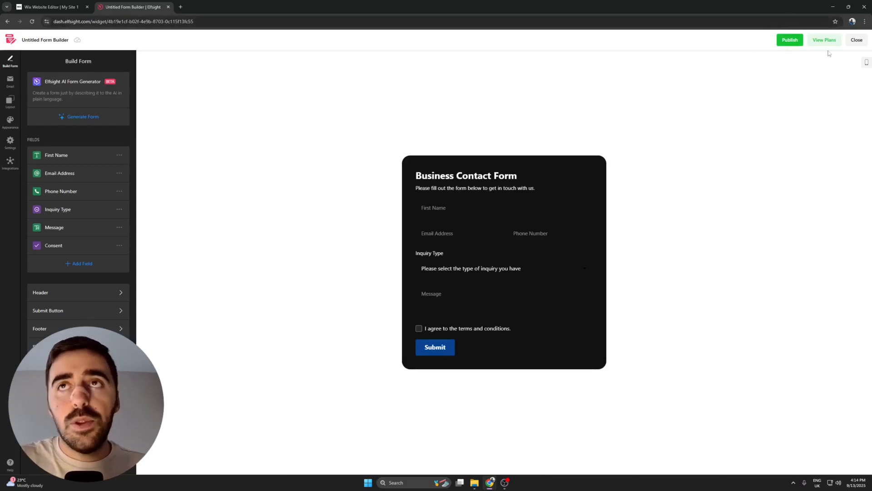
{"action": "left_click", "coordinate": [790, 44]}
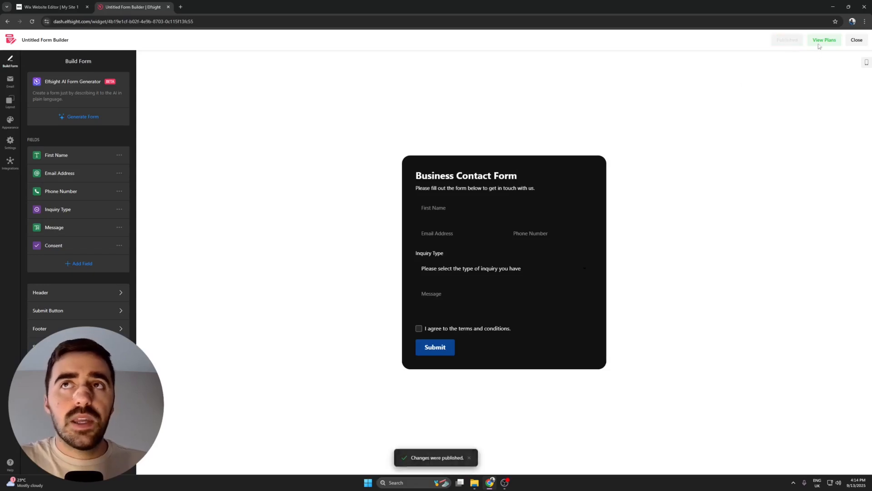
Review the Form Builder pricing plans, including the Enterprise tiers, and compare monthly with annual billing.
{"action": "left_click", "coordinate": [819, 46]}
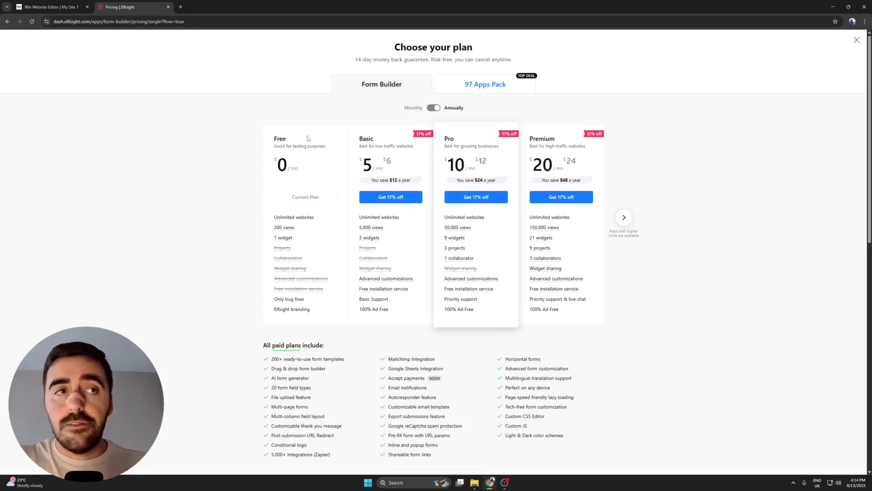
{"action": "mouse_move", "coordinate": [294, 228]}
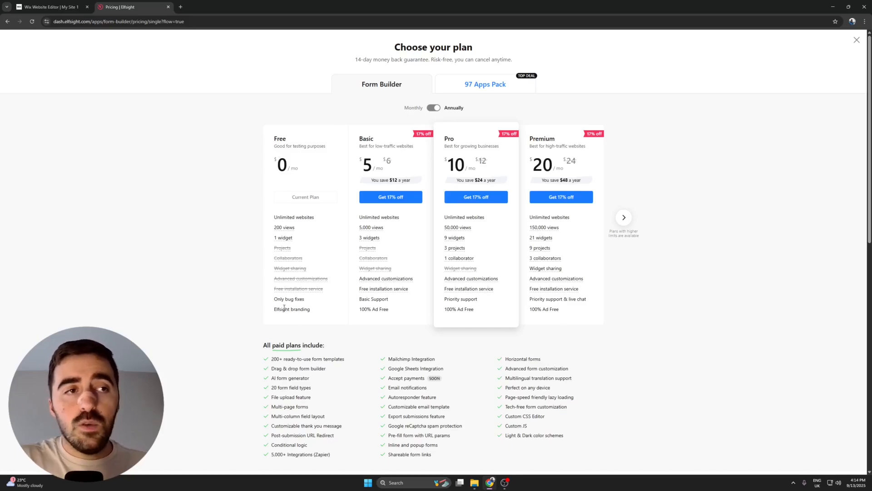
{"action": "mouse_move", "coordinate": [274, 251]}
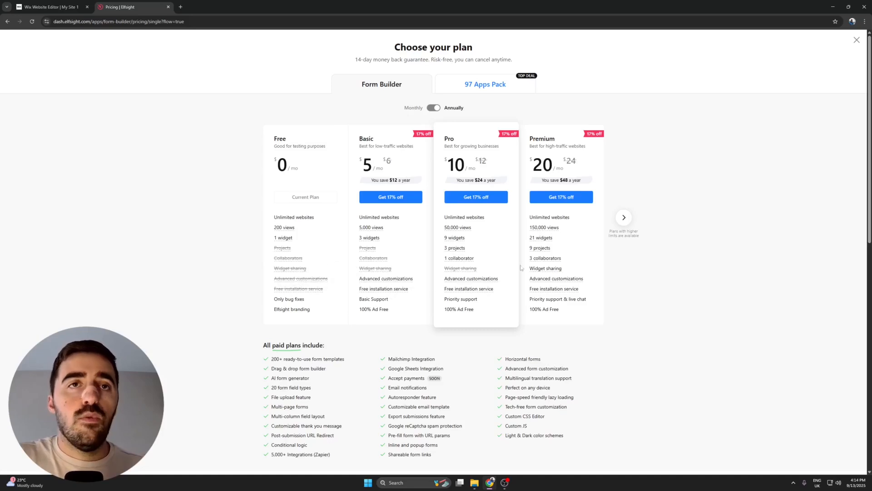
{"action": "mouse_move", "coordinate": [363, 260]}
{"action": "mouse_move", "coordinate": [385, 270]}
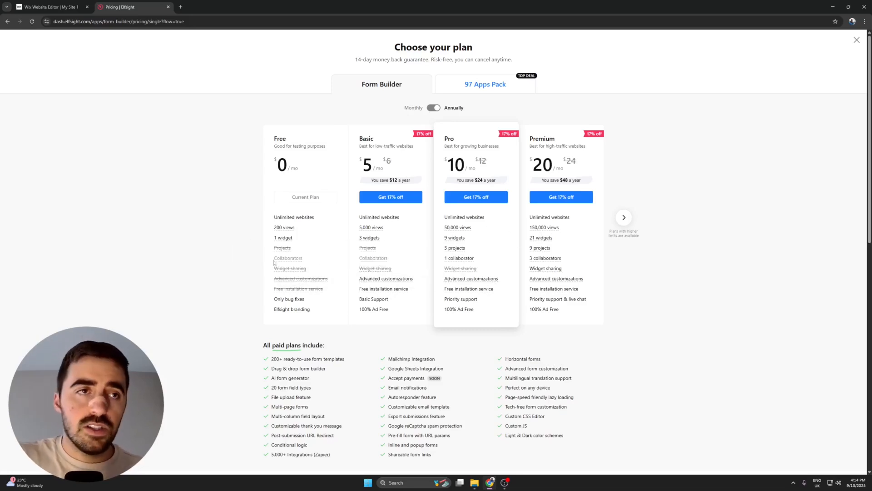
{"action": "left_click", "coordinate": [625, 218]}
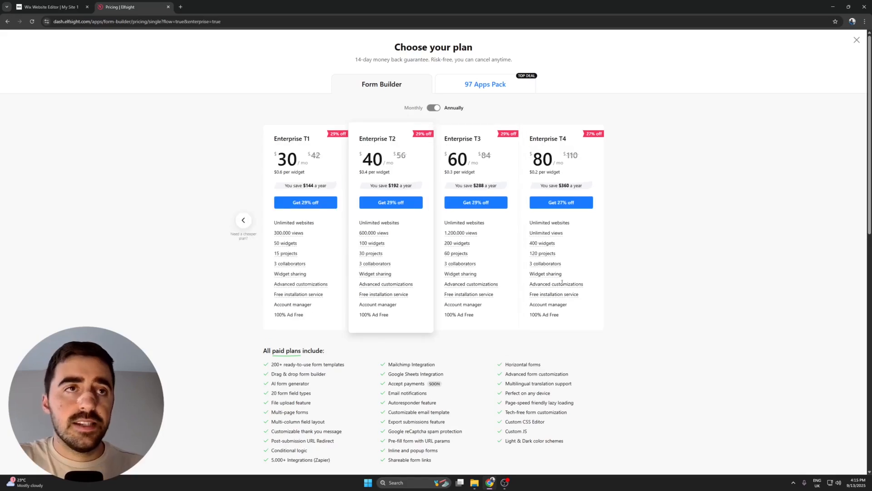
{"action": "left_click", "coordinate": [434, 111]}
{"action": "left_click", "coordinate": [434, 111]}
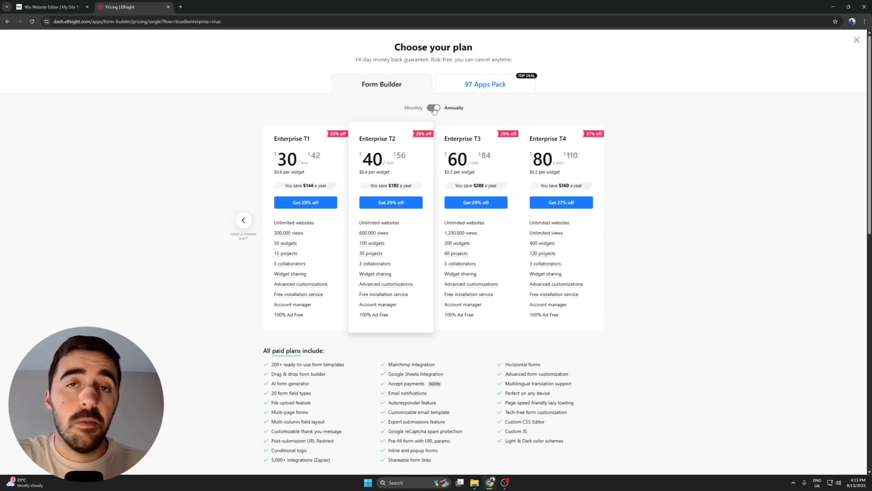
{"action": "left_click", "coordinate": [435, 111]}
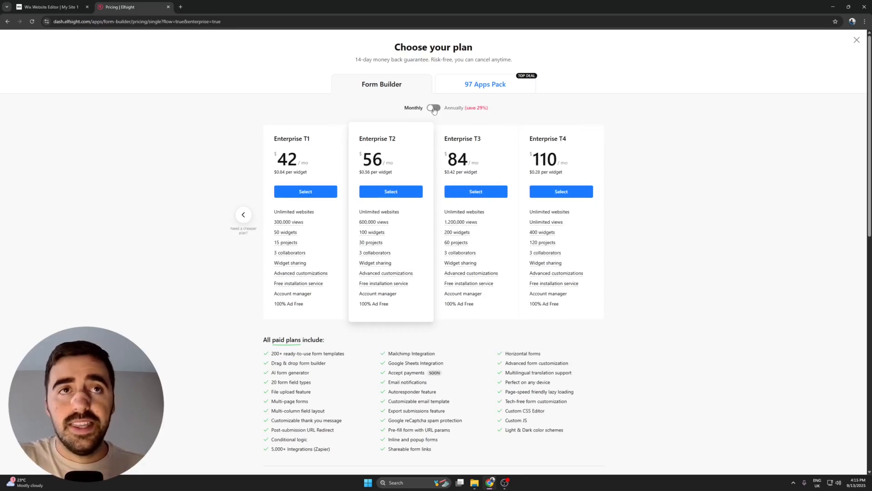
{"action": "left_click", "coordinate": [435, 110]}
{"action": "left_click", "coordinate": [857, 41]}
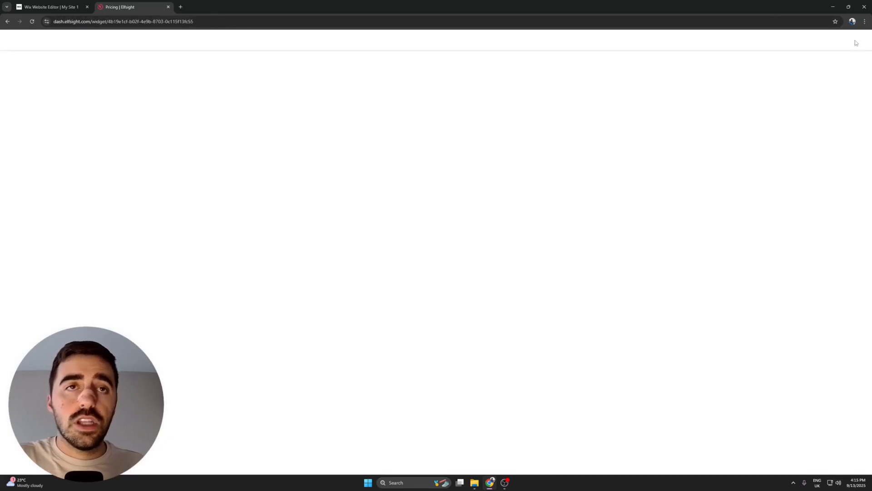
Close the widget editor and copy the published form's embed code from the Form Builder dashboard.
{"action": "left_click", "coordinate": [856, 40]}
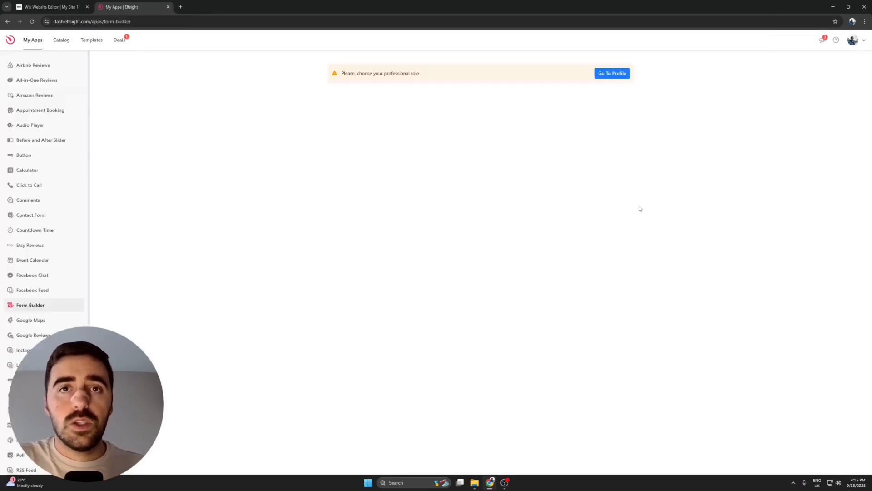
{"action": "left_click", "coordinate": [626, 181]}
{"action": "left_click", "coordinate": [648, 196]}
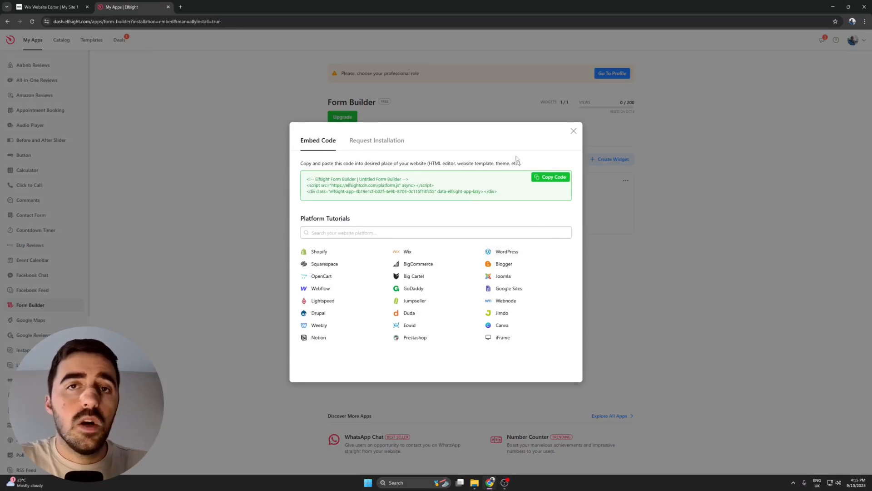
{"action": "left_click", "coordinate": [558, 179]}
Switch to the Wix editor, search for "html" and add an Embed HTML element to the Intro section's heading column.
{"action": "left_click", "coordinate": [51, 7]}
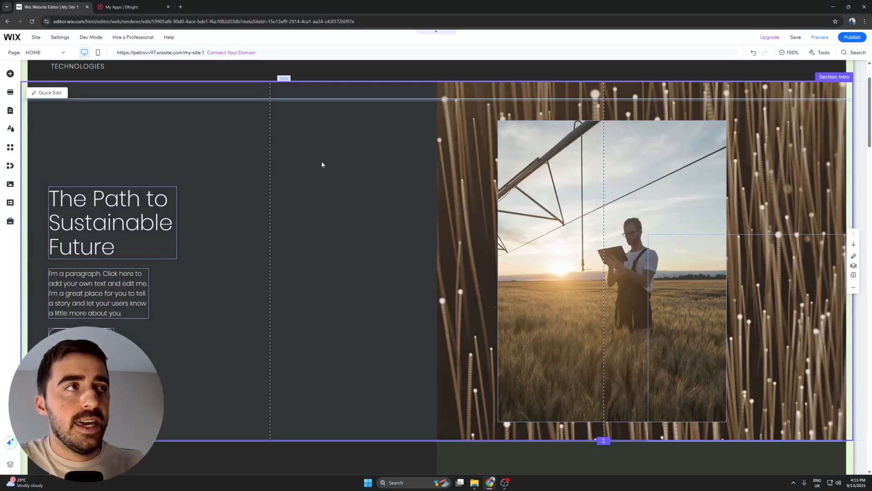
{"action": "left_click", "coordinate": [322, 164]}
{"action": "scroll", "coordinate": [386, 340], "scroll_direction": "up", "scroll_amount": 1}
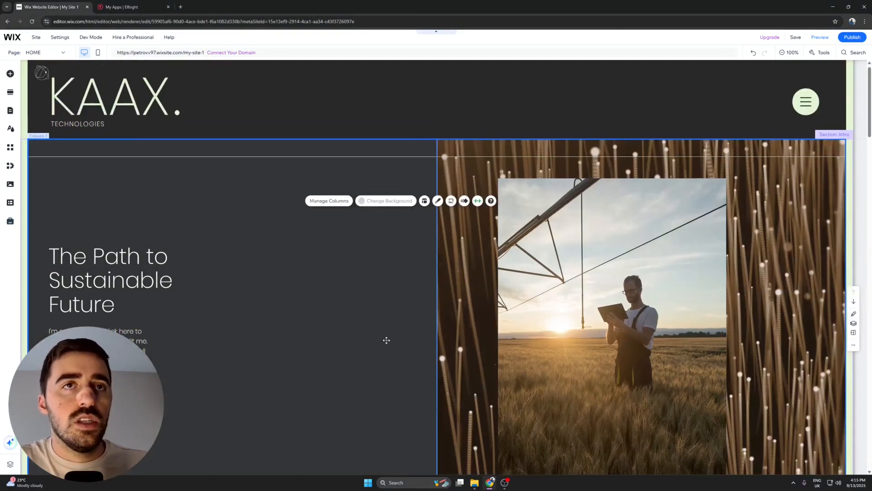
{"action": "scroll", "coordinate": [372, 267], "scroll_direction": "down", "scroll_amount": 2}
{"action": "scroll", "coordinate": [373, 314], "scroll_direction": "up", "scroll_amount": 2}
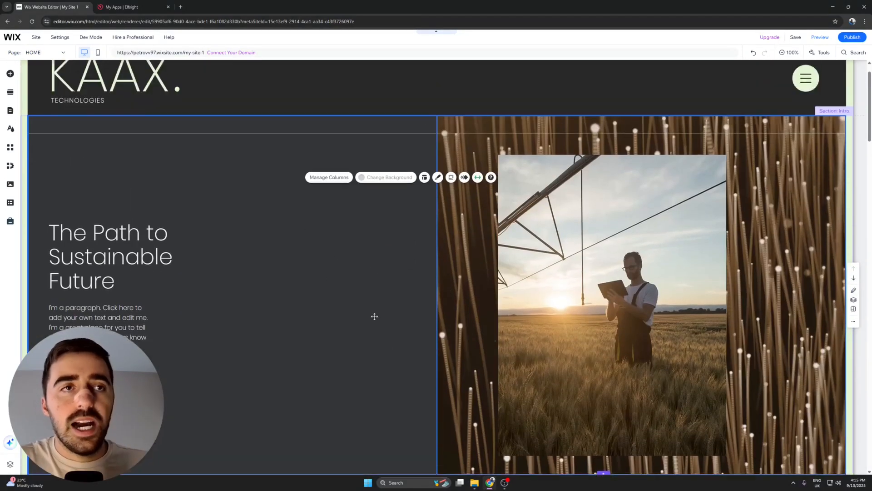
{"action": "left_click", "coordinate": [375, 316]}
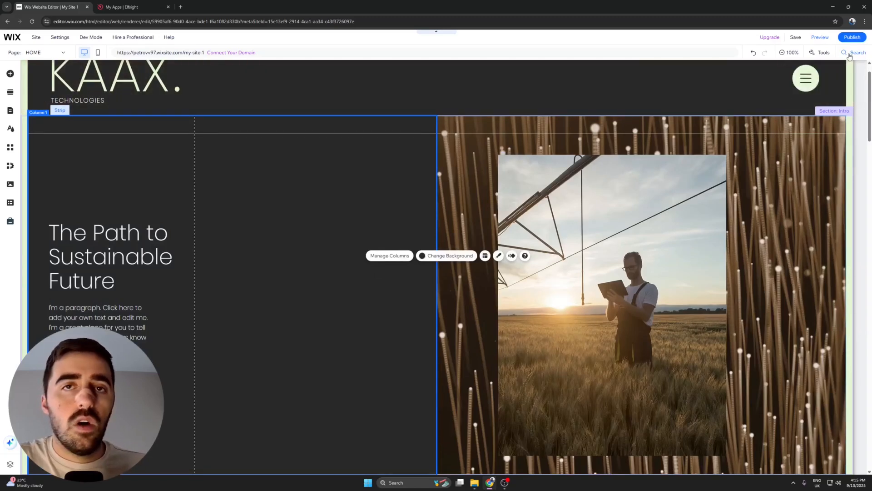
{"action": "left_click", "coordinate": [850, 57]}
{"action": "type", "text": "html"}
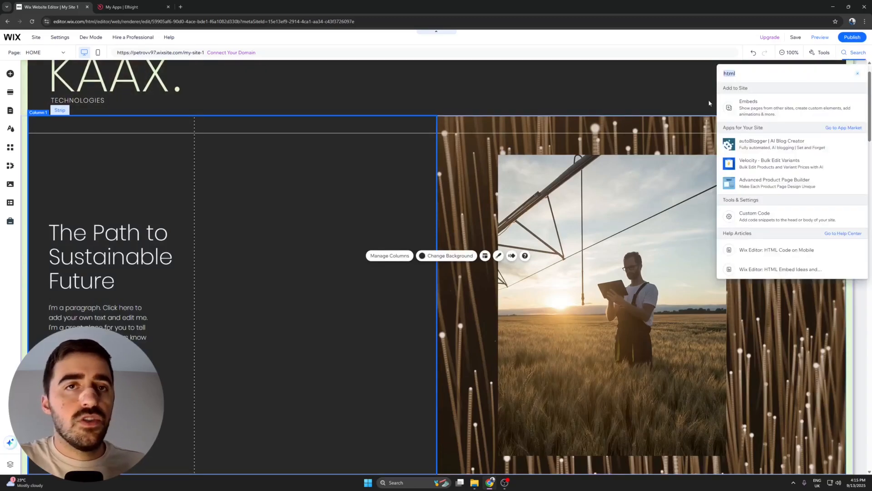
{"action": "left_click", "coordinate": [763, 107]}
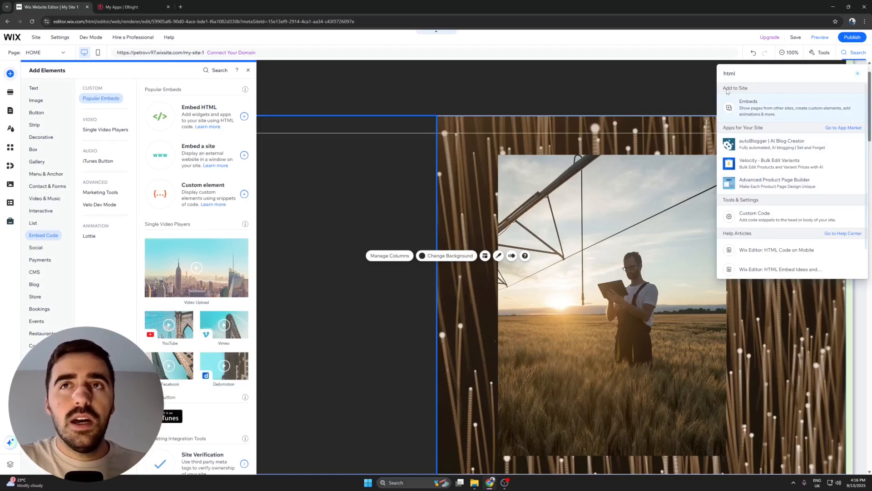
{"action": "left_click", "coordinate": [732, 109]}
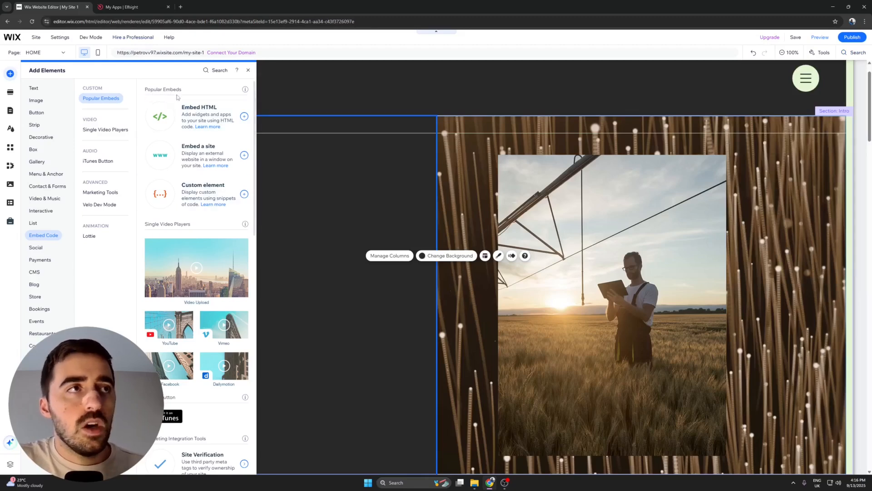
{"action": "left_click", "coordinate": [212, 113]}
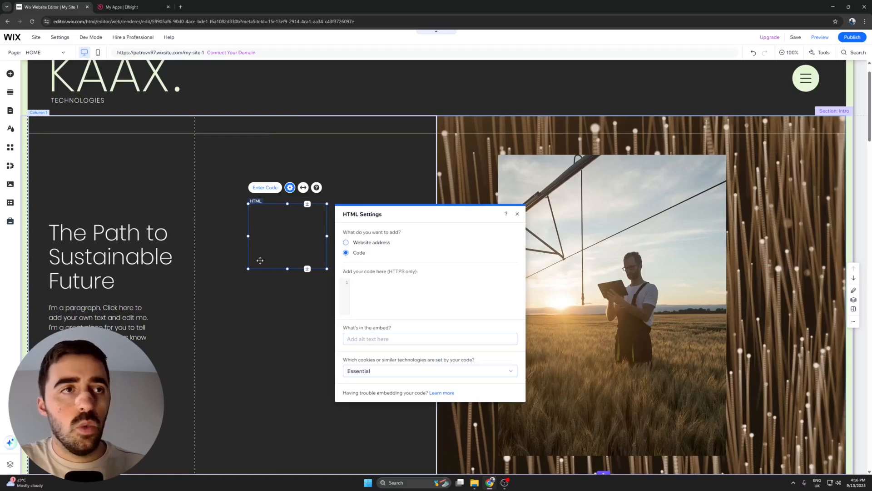
Paste the copied Elfsight code into the HTML element and enlarge the element to fit the whole contact form.
{"action": "left_click", "coordinate": [382, 297]}
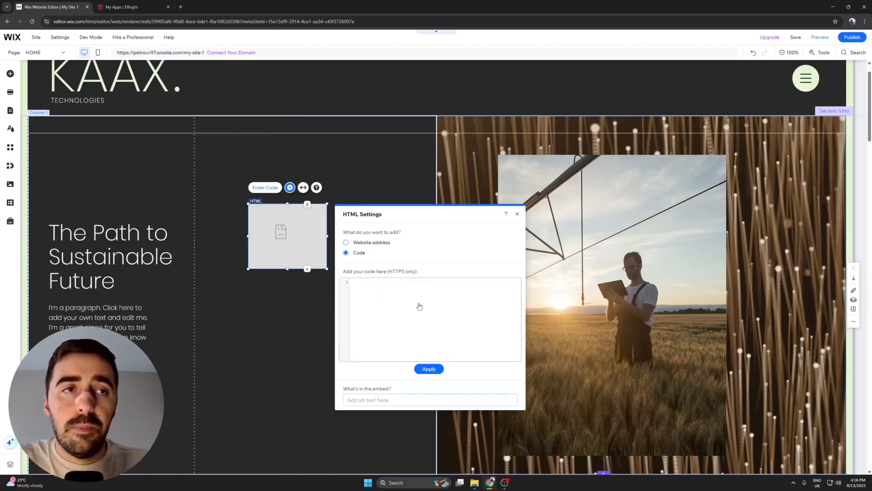
{"action": "key", "text": "ctrl+v"}
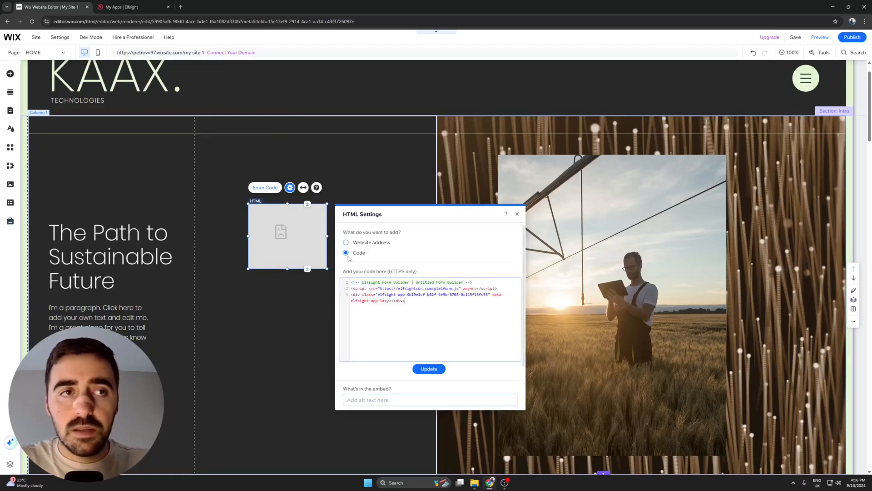
{"action": "left_click", "coordinate": [419, 369]}
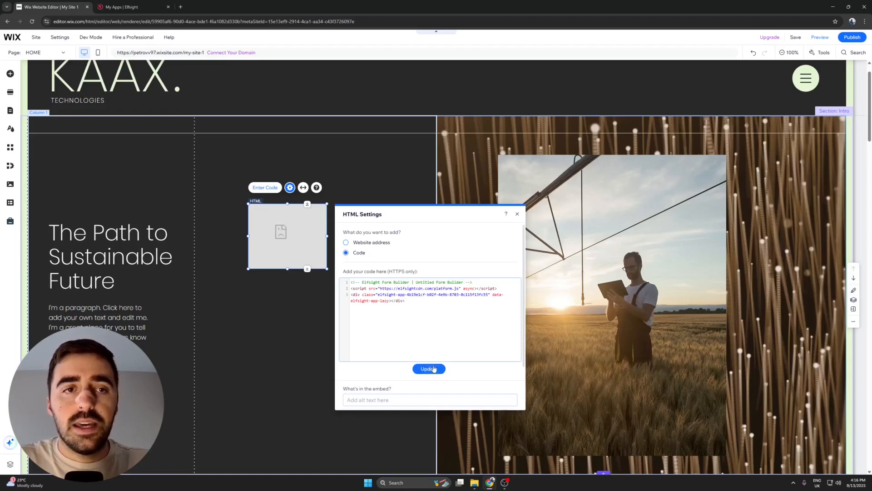
{"action": "left_click", "coordinate": [361, 164]}
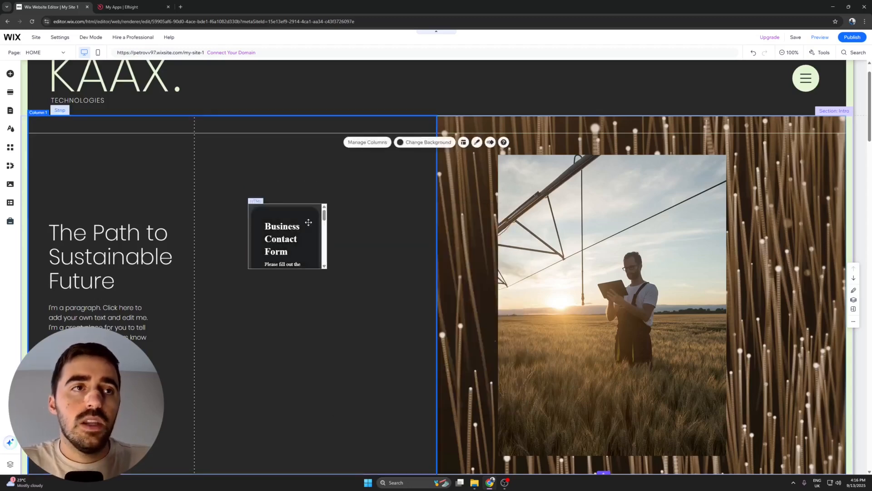
{"action": "left_click_drag", "start_coordinate": [318, 242], "coordinate": [429, 399]}
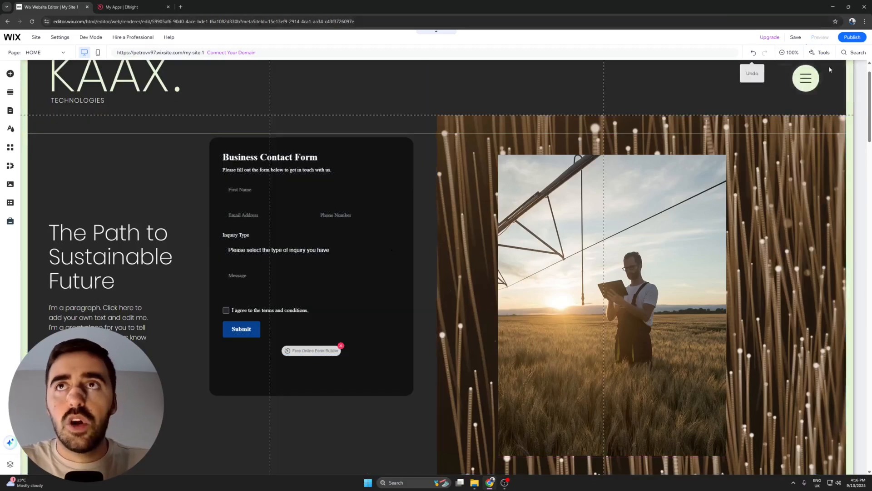
Preview the site and test the contact form with the message "asdasdad" and the terms and conditions accepted.
{"action": "left_click", "coordinate": [820, 36]}
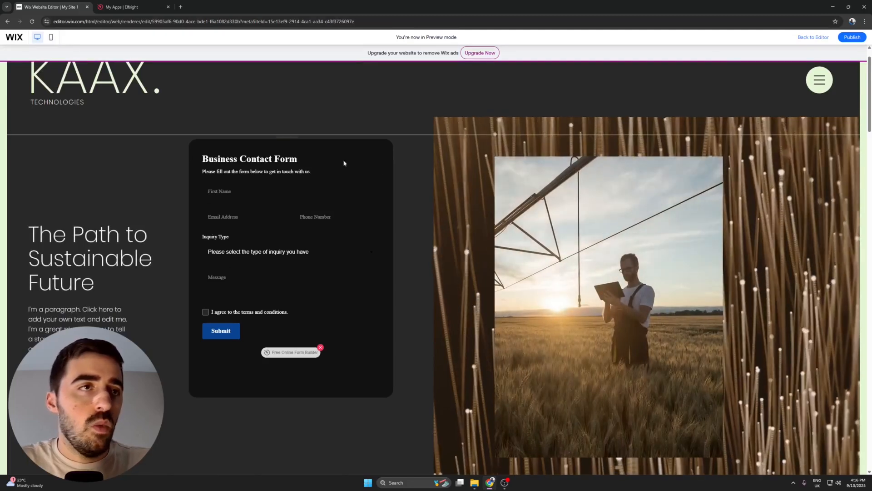
{"action": "left_click", "coordinate": [220, 289]}
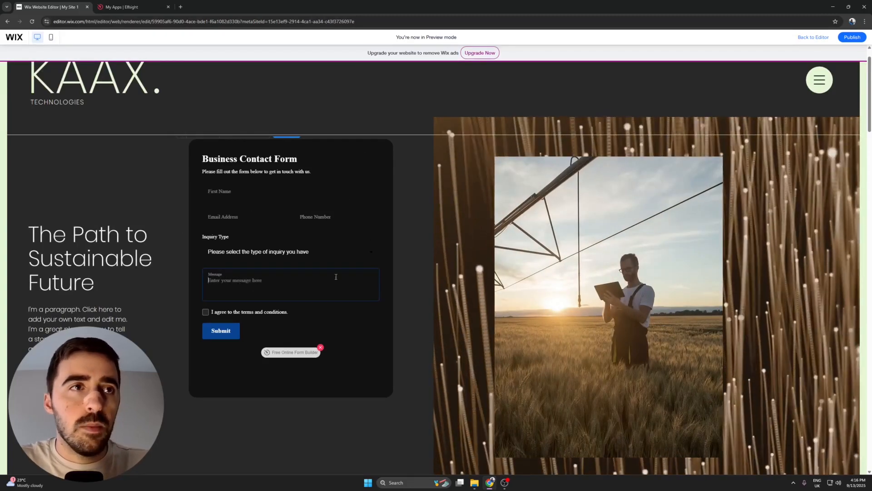
{"action": "type", "text": "asdasdad"}
{"action": "left_click", "coordinate": [206, 312]}
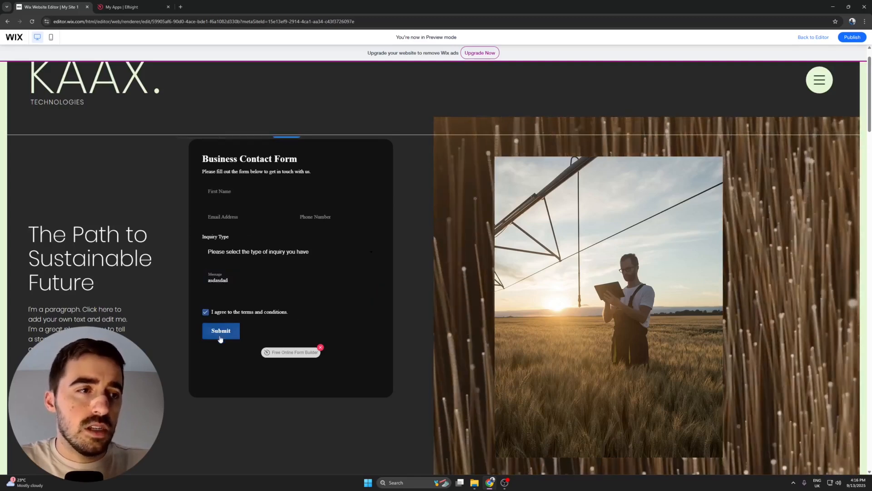